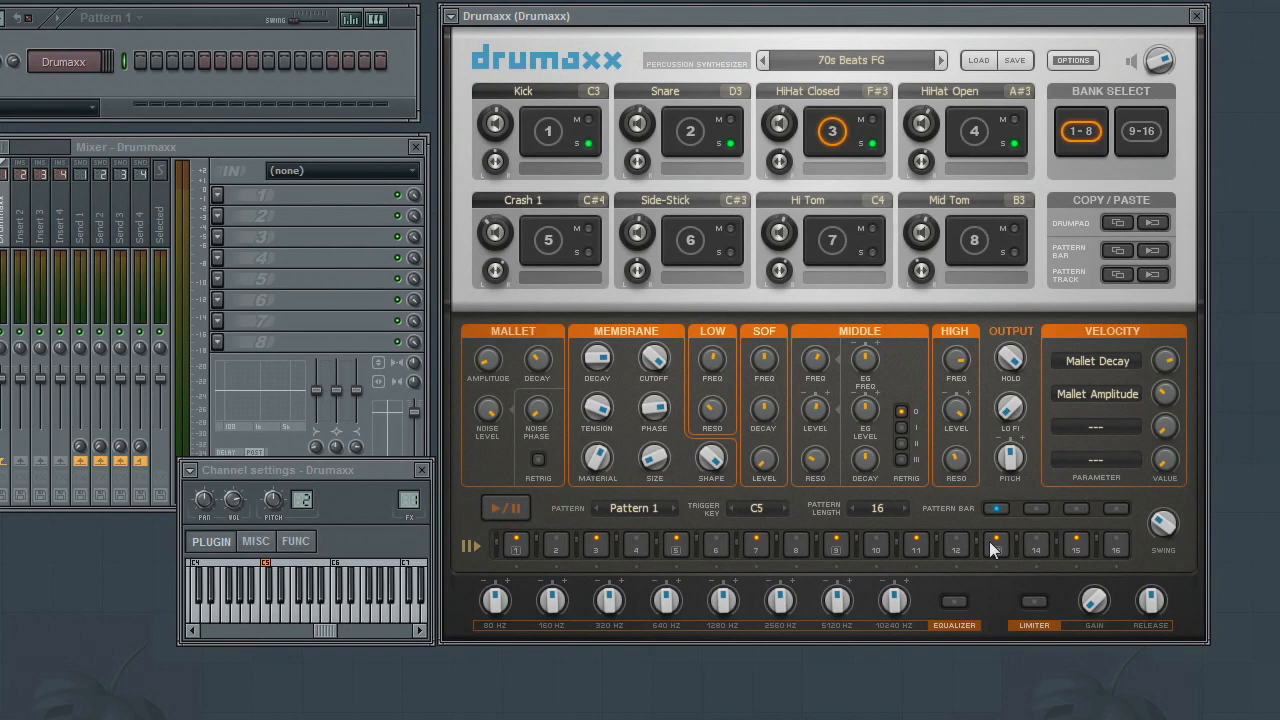
- Save the current pattern in the BreakBeat patterns folder as "My Funky Bea"
click(1073, 61)
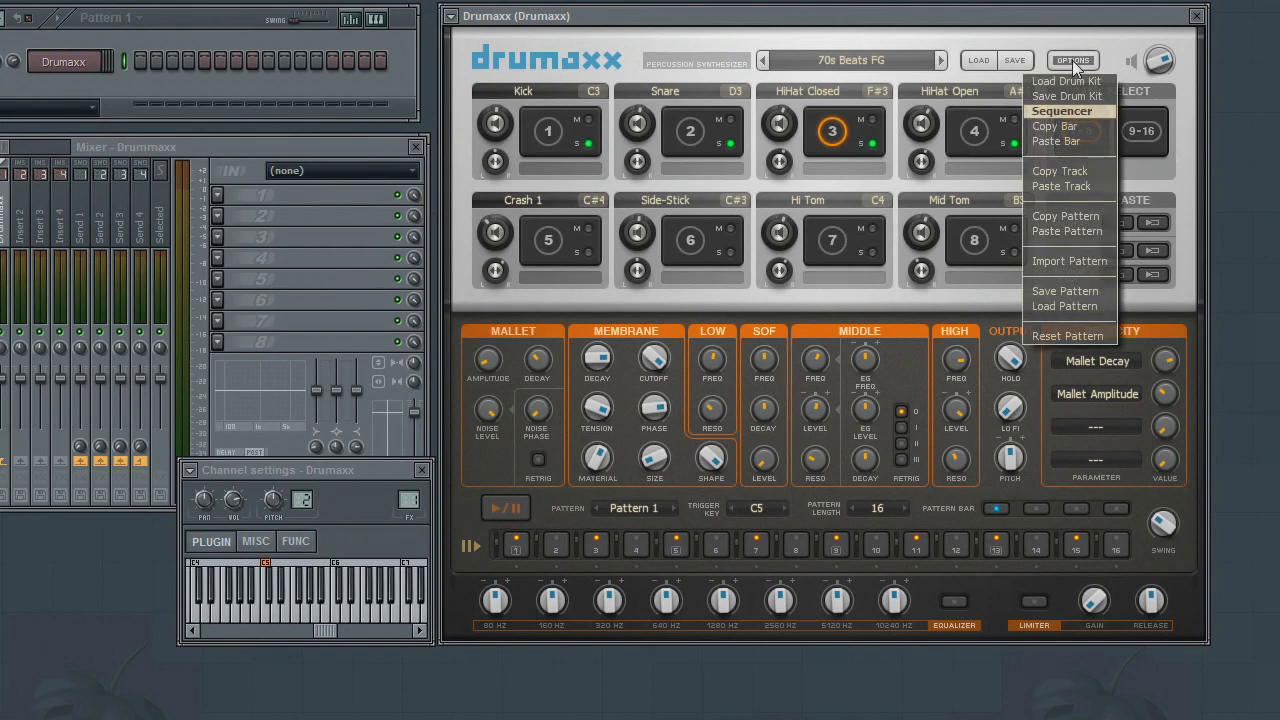
click(1063, 293)
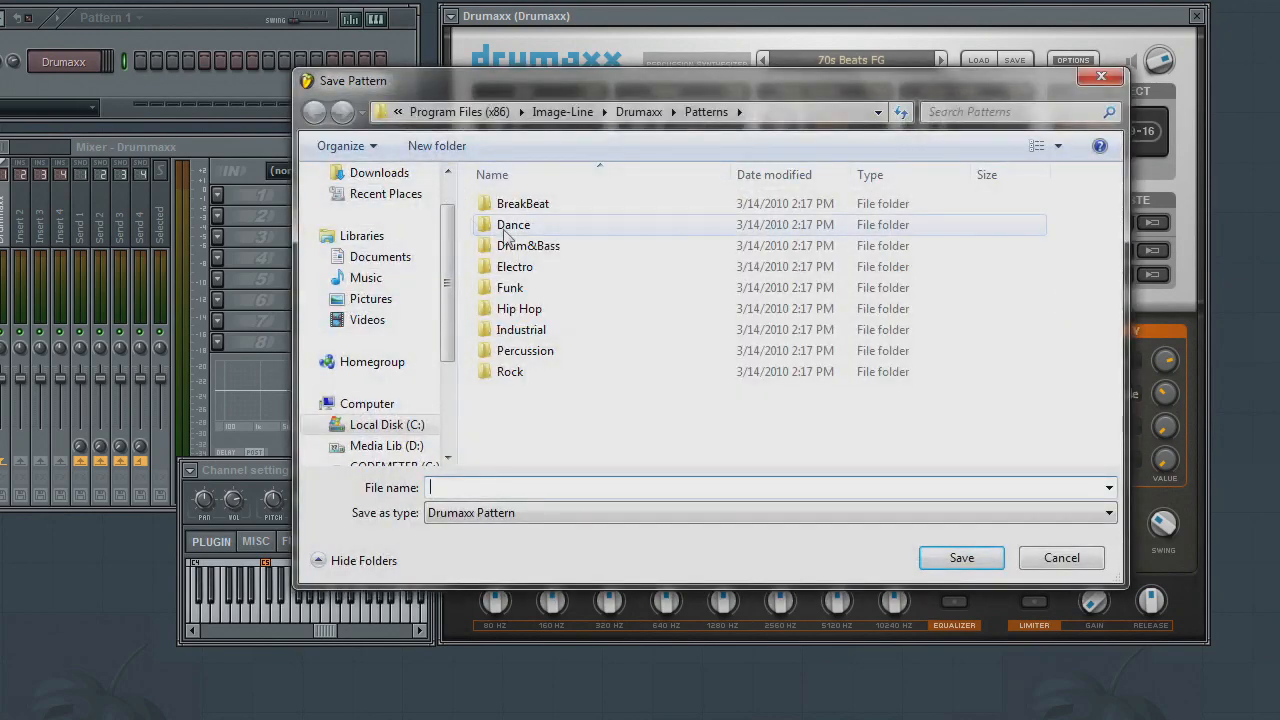
double_click(523, 204)
click(500, 488)
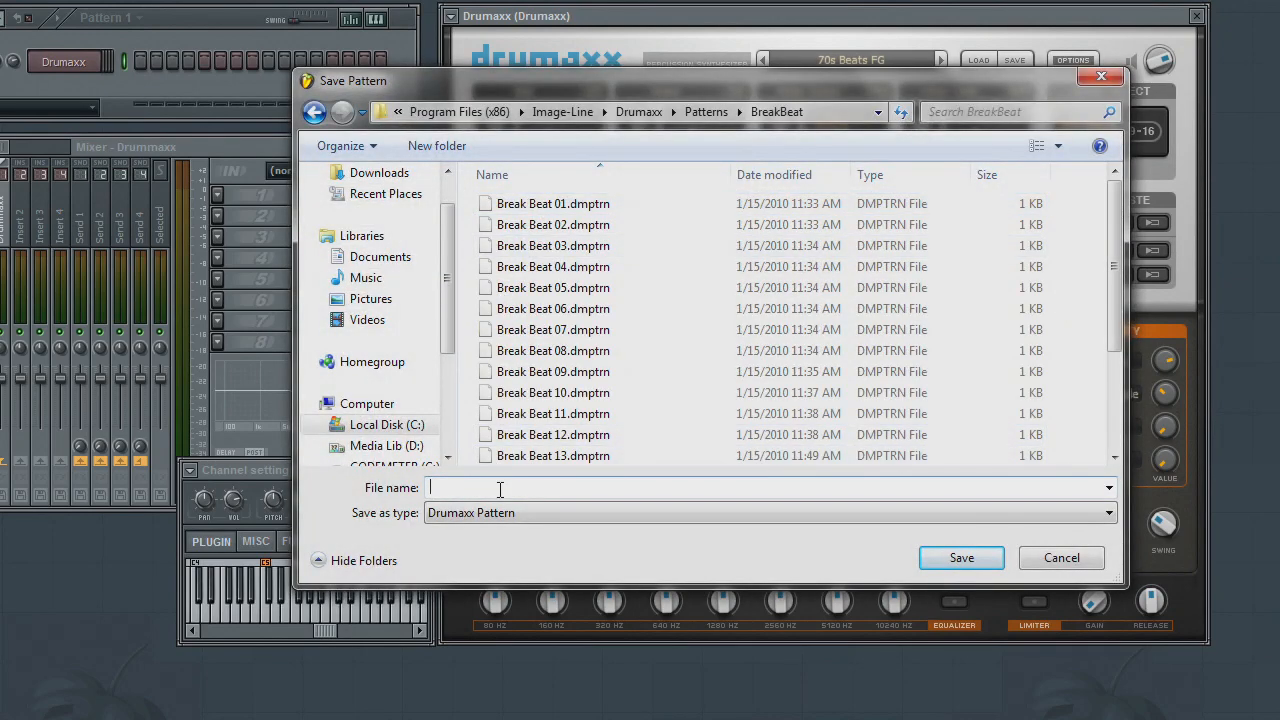
text(My Fun)
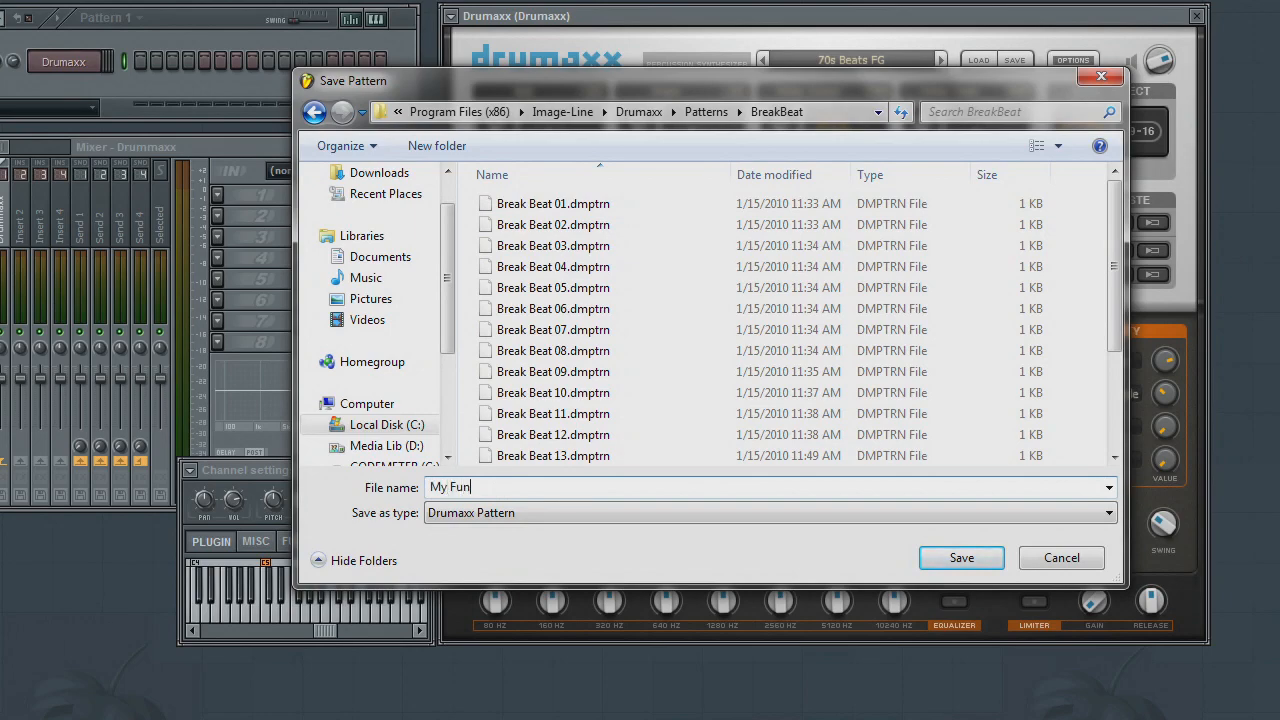
text(ky Beat)
click(952, 561)
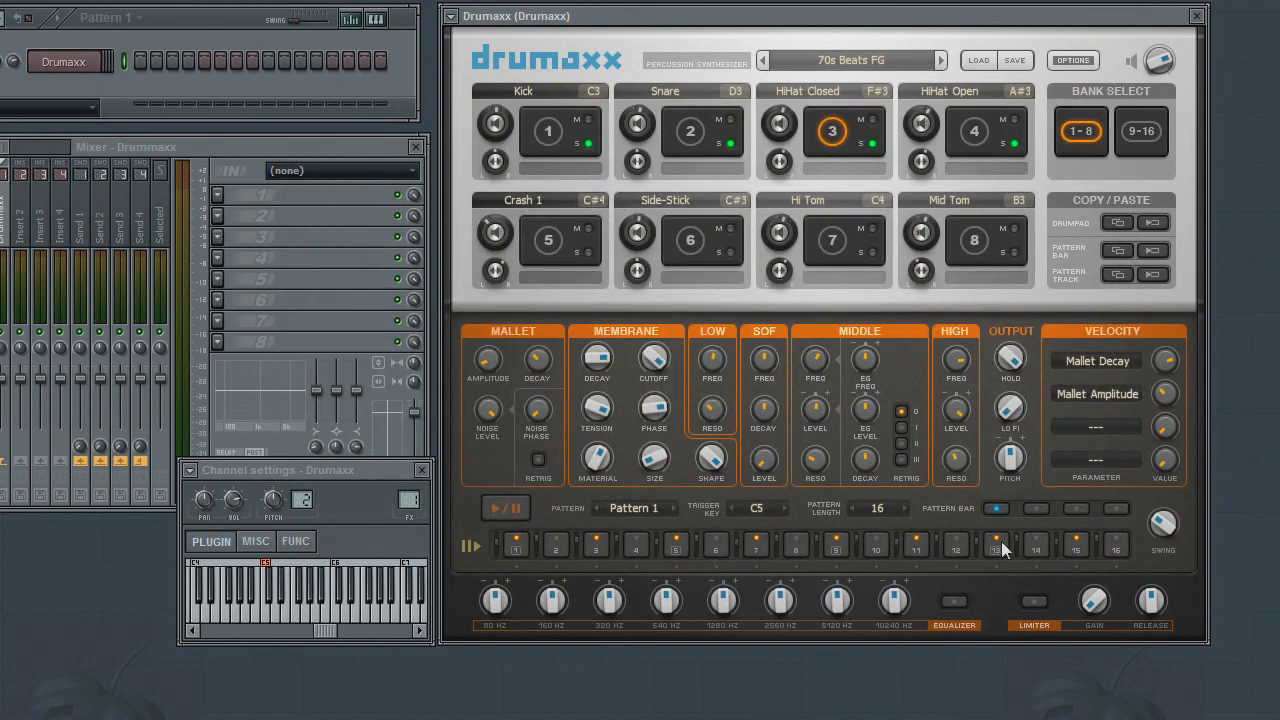
- Load the pattern Hip Hop 13.dmptrn from the Hip Hop folder and preview its playback
click(1063, 59)
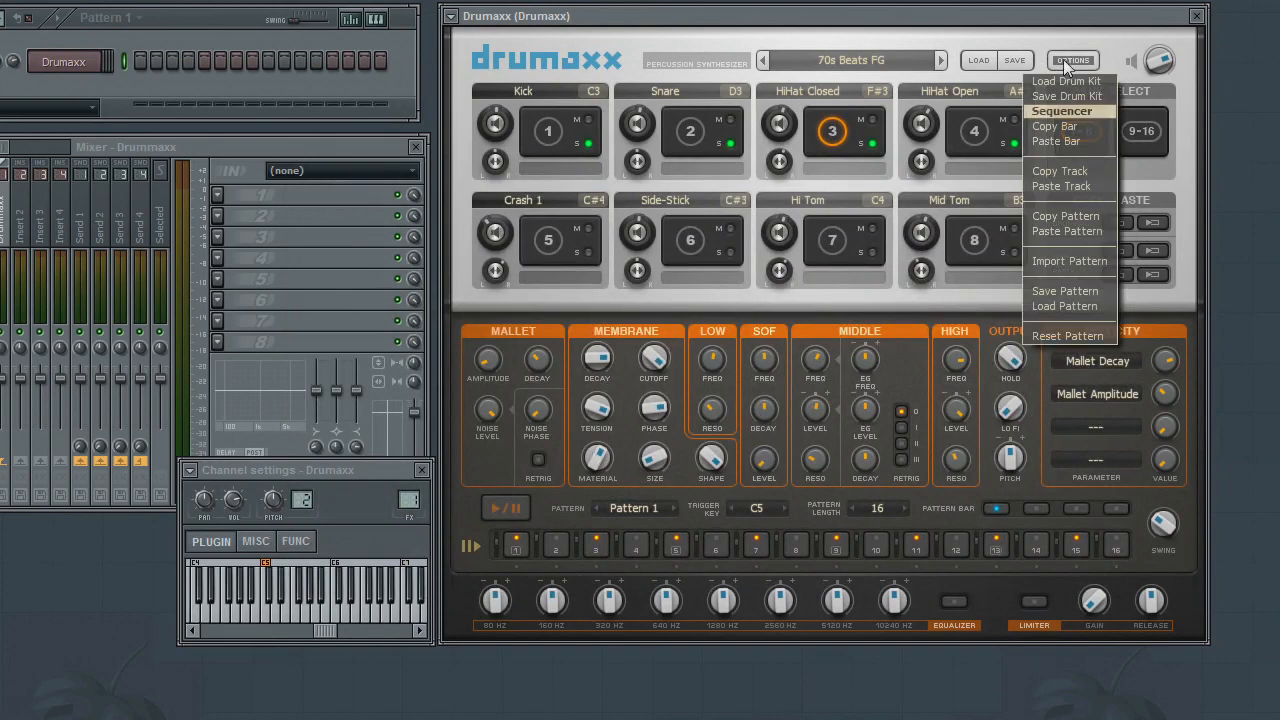
click(1063, 307)
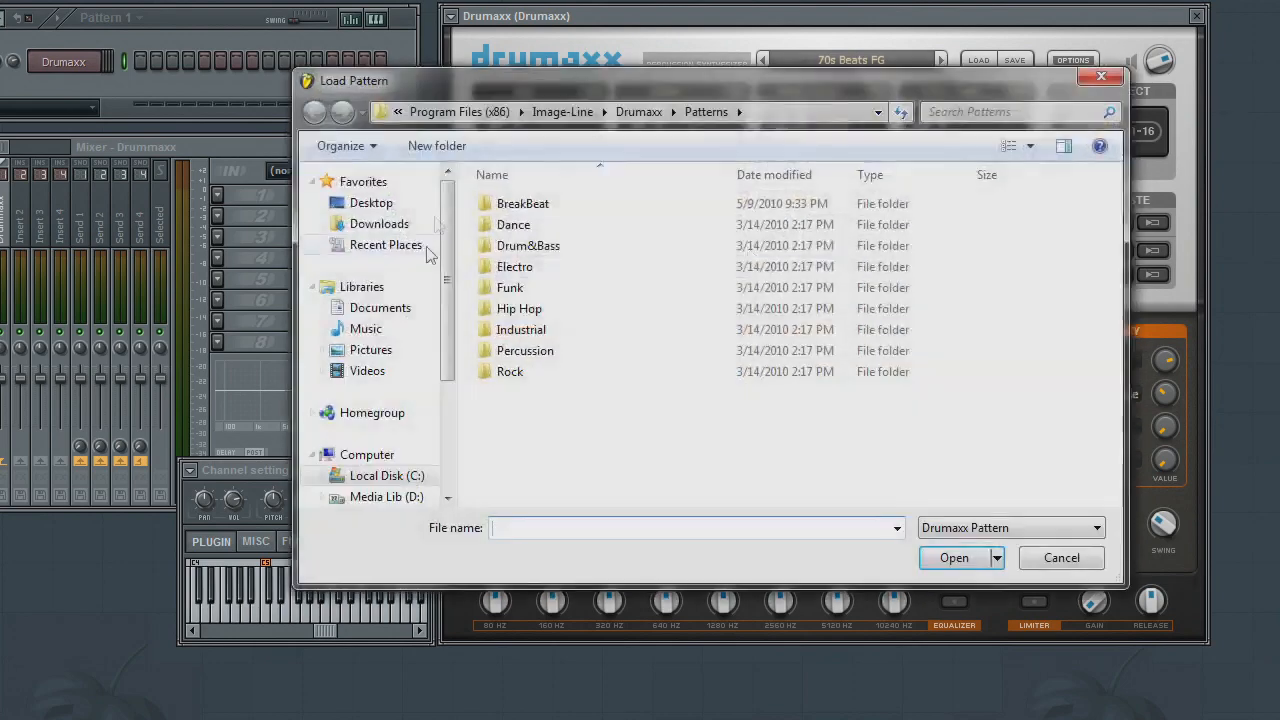
double_click(521, 312)
click(546, 436)
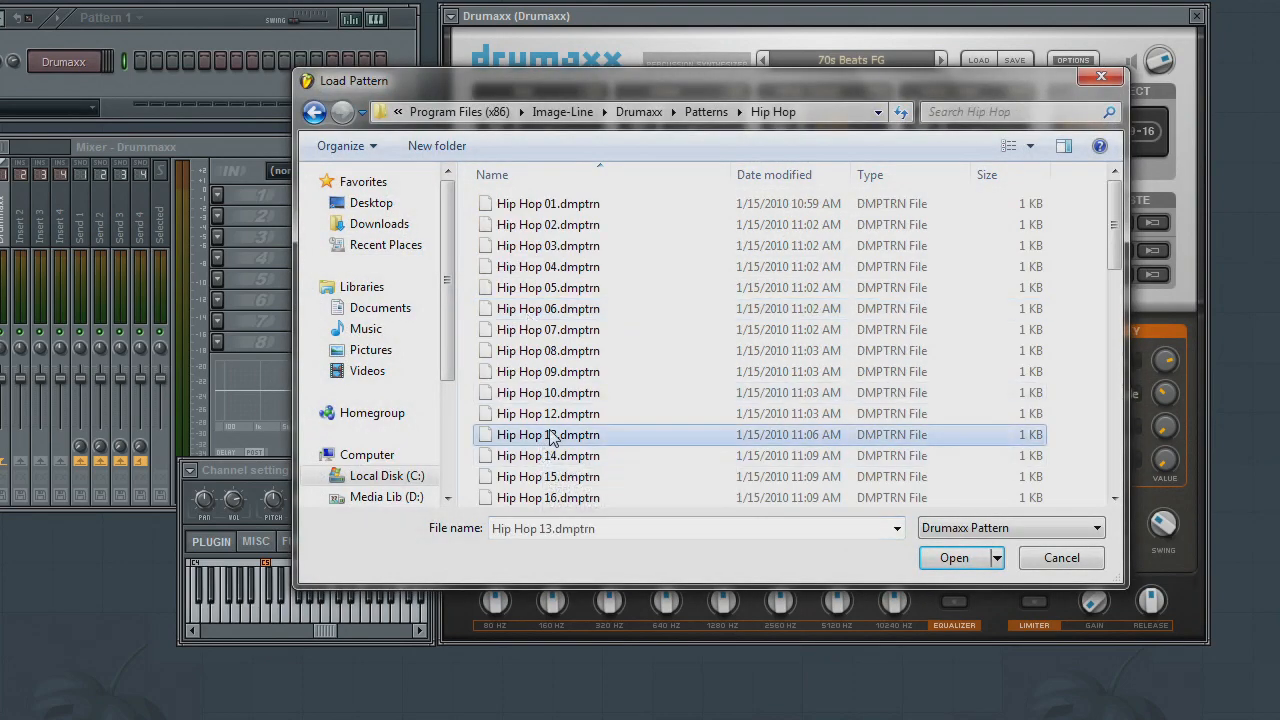
click(948, 558)
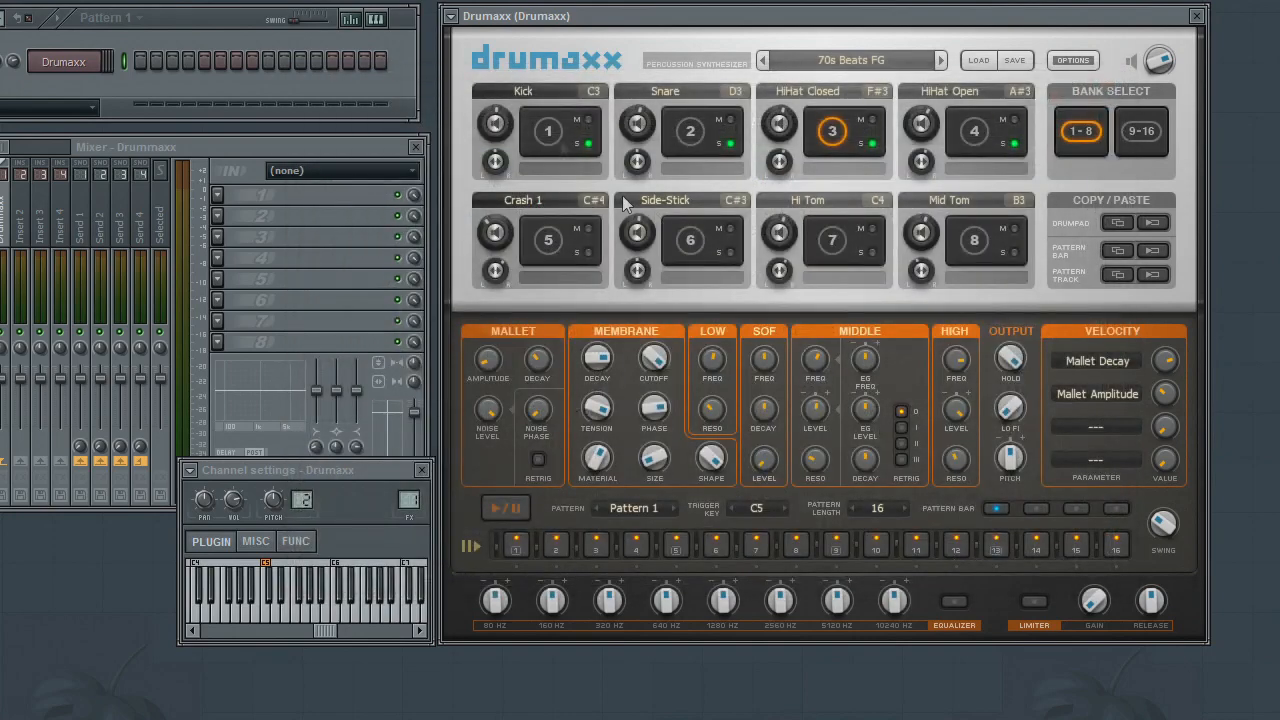
click(514, 507)
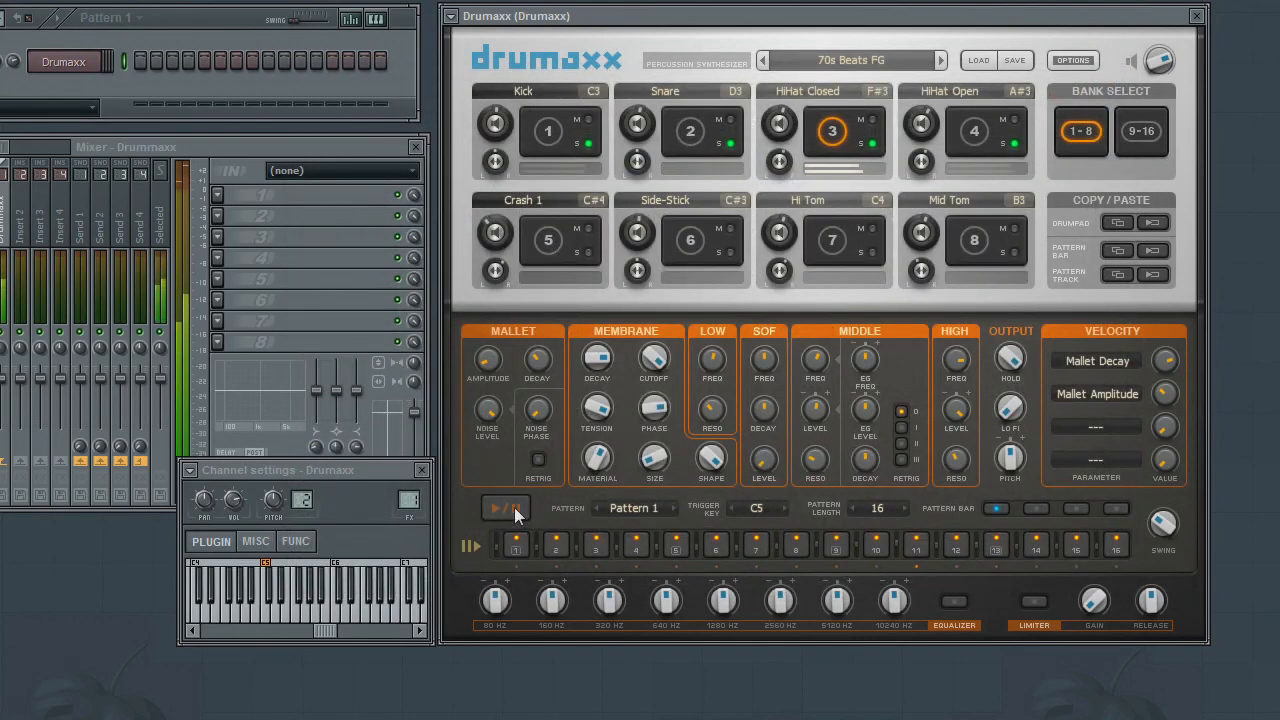
click(514, 507)
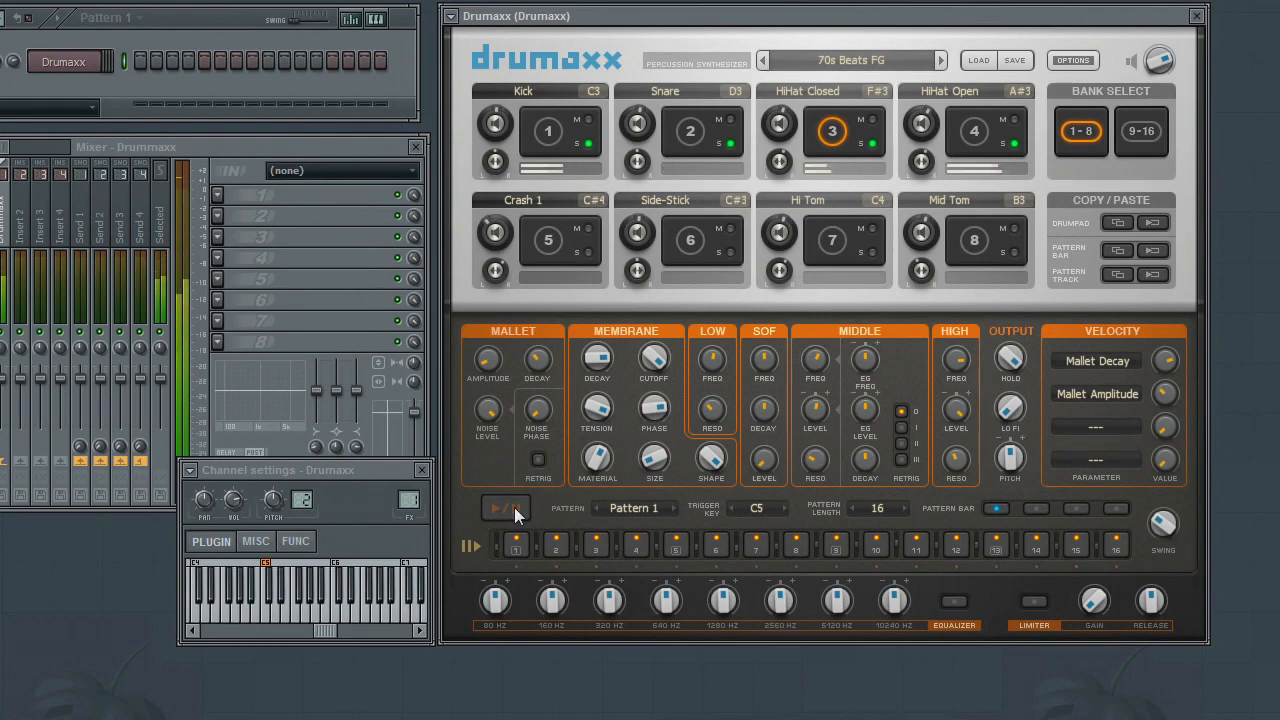
- Import a pattern from the Hip Hop folder and preview its playback
click(466, 546)
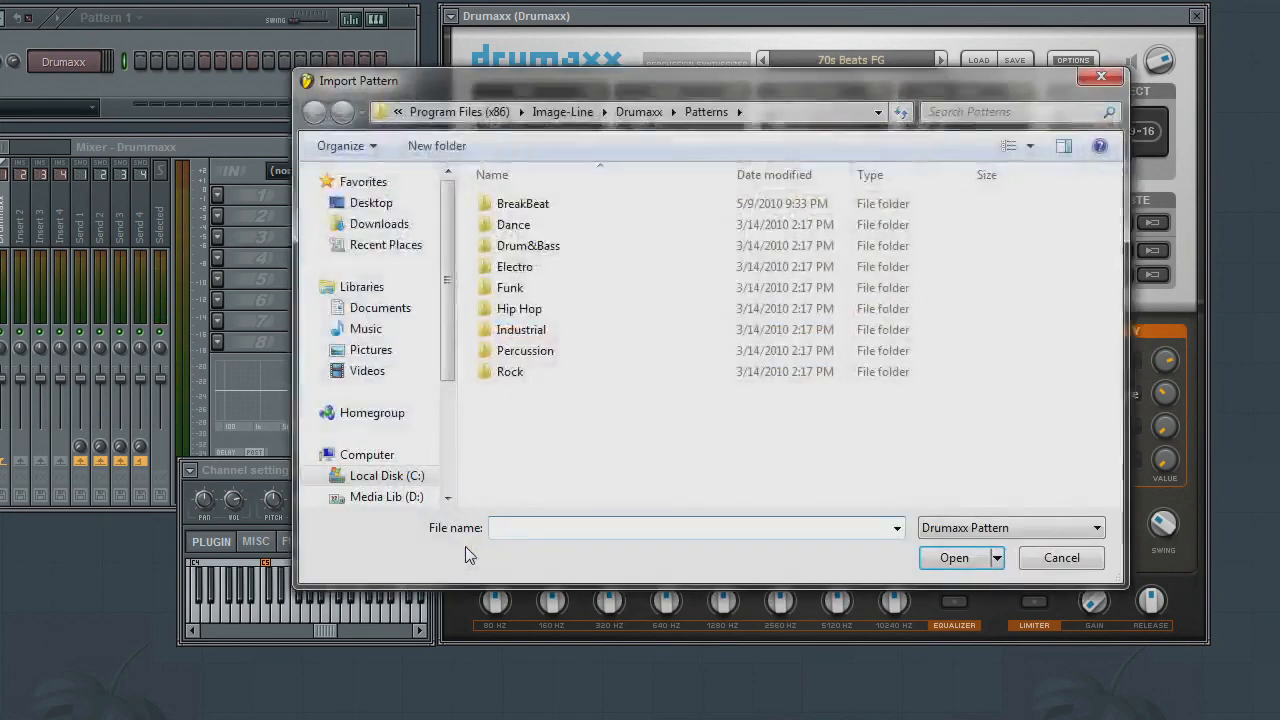
double_click(522, 311)
click(540, 500)
double_click(537, 500)
click(506, 511)
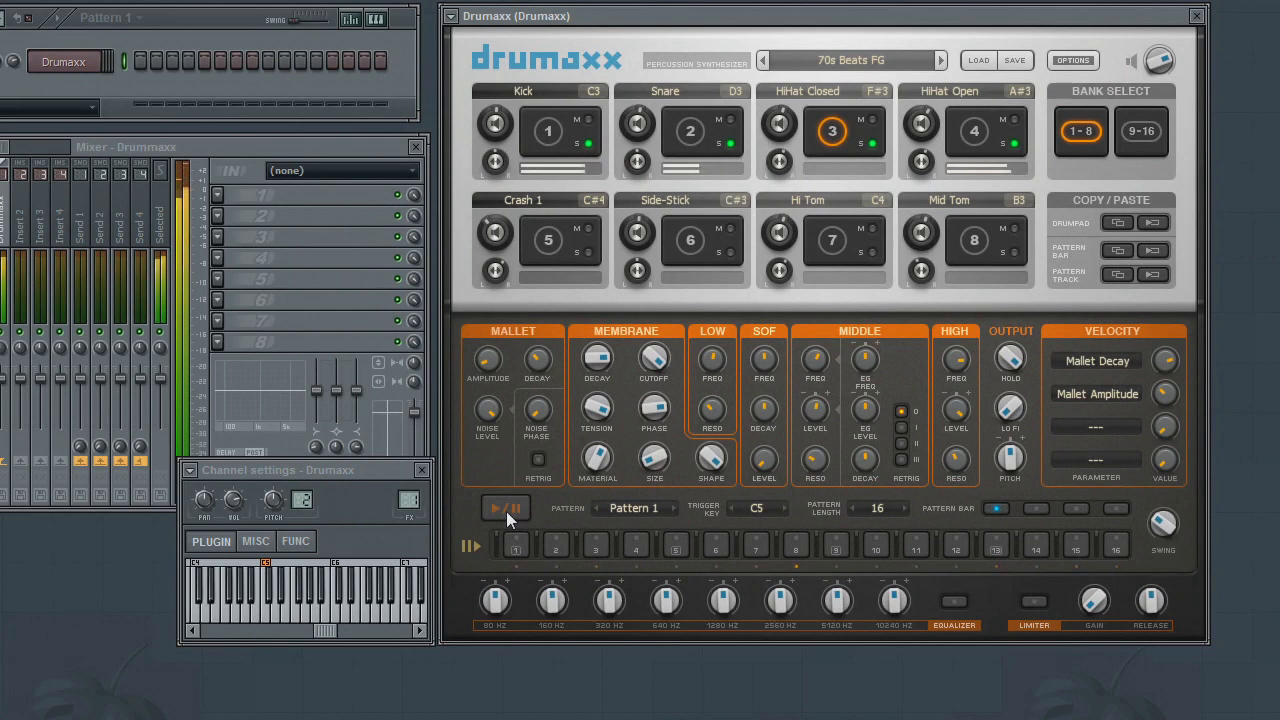
click(506, 511)
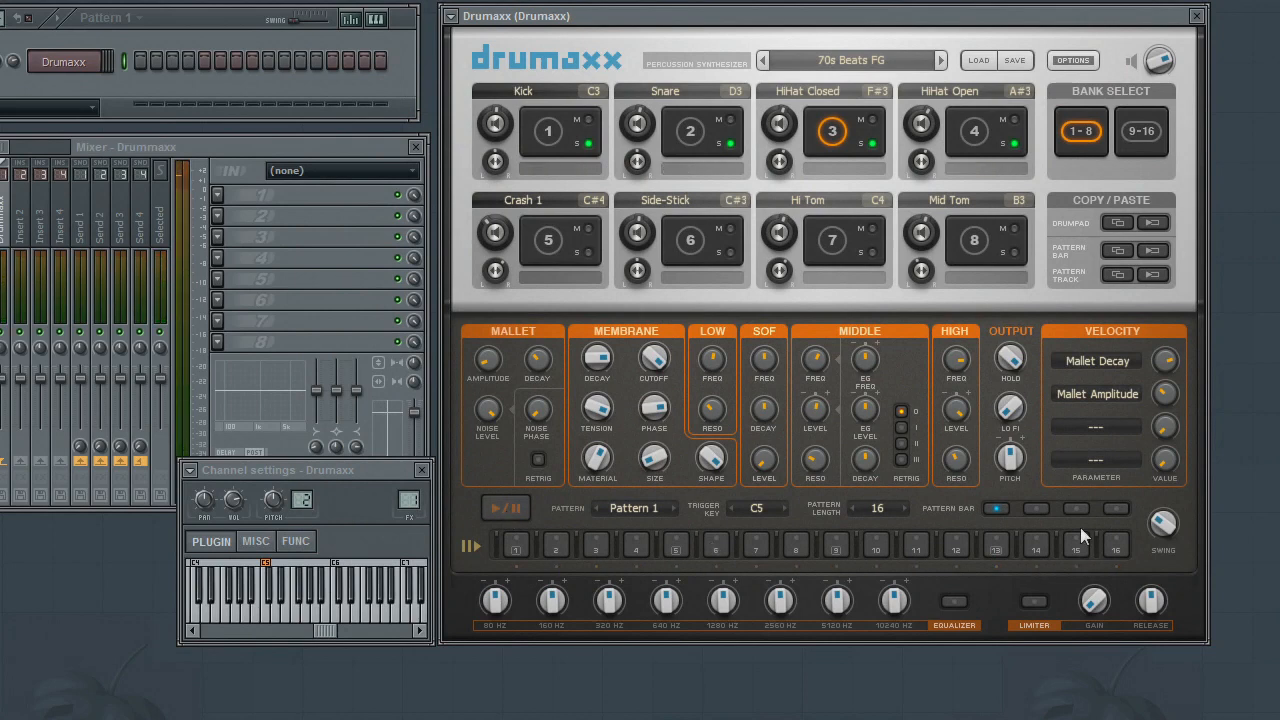
- Select the Kick drum pad and switch the sequencer to Pattern 2
click(550, 133)
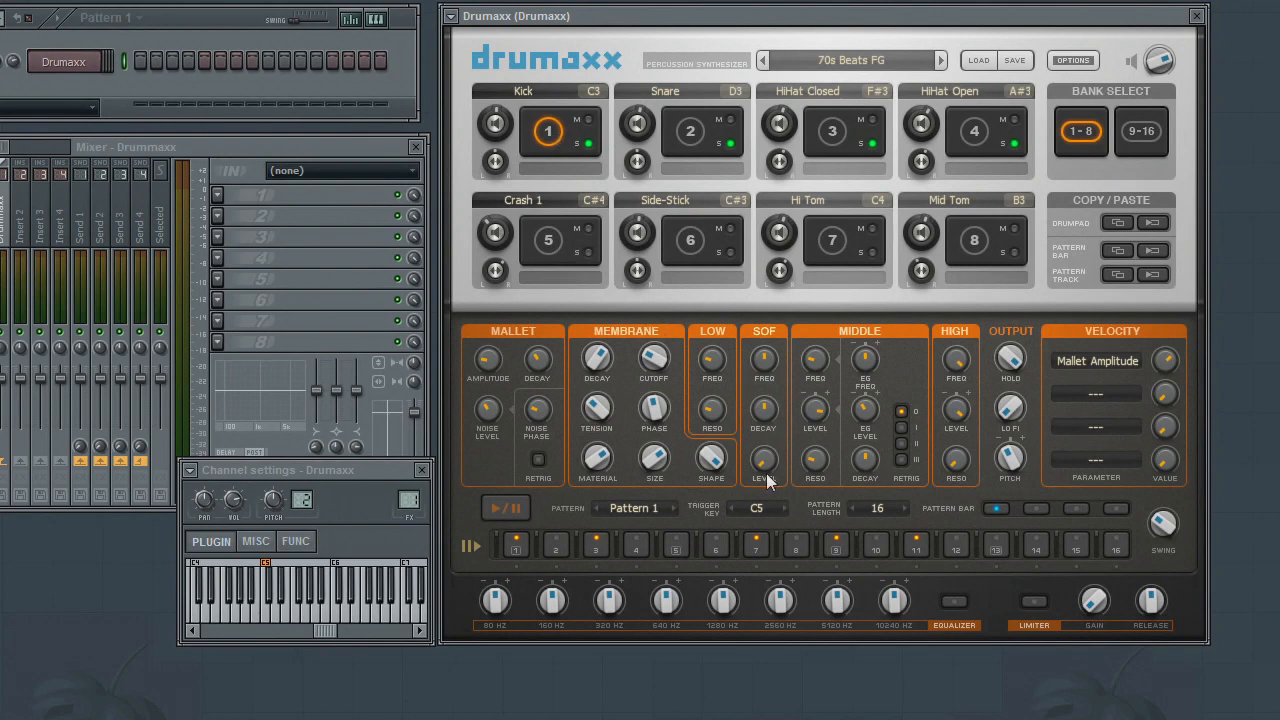
click(634, 508)
click(645, 424)
- Switch the sequencer to Pattern 3, preview its playback and select the HiHat Open pad
click(649, 512)
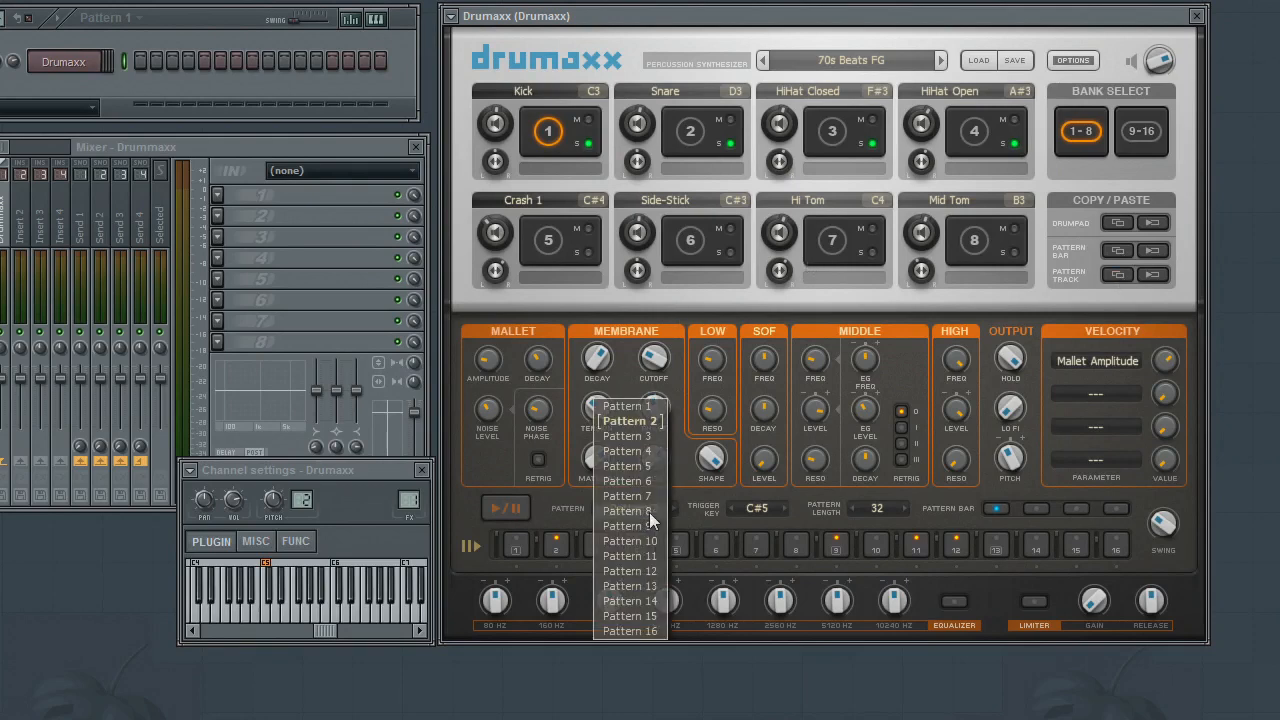
click(639, 436)
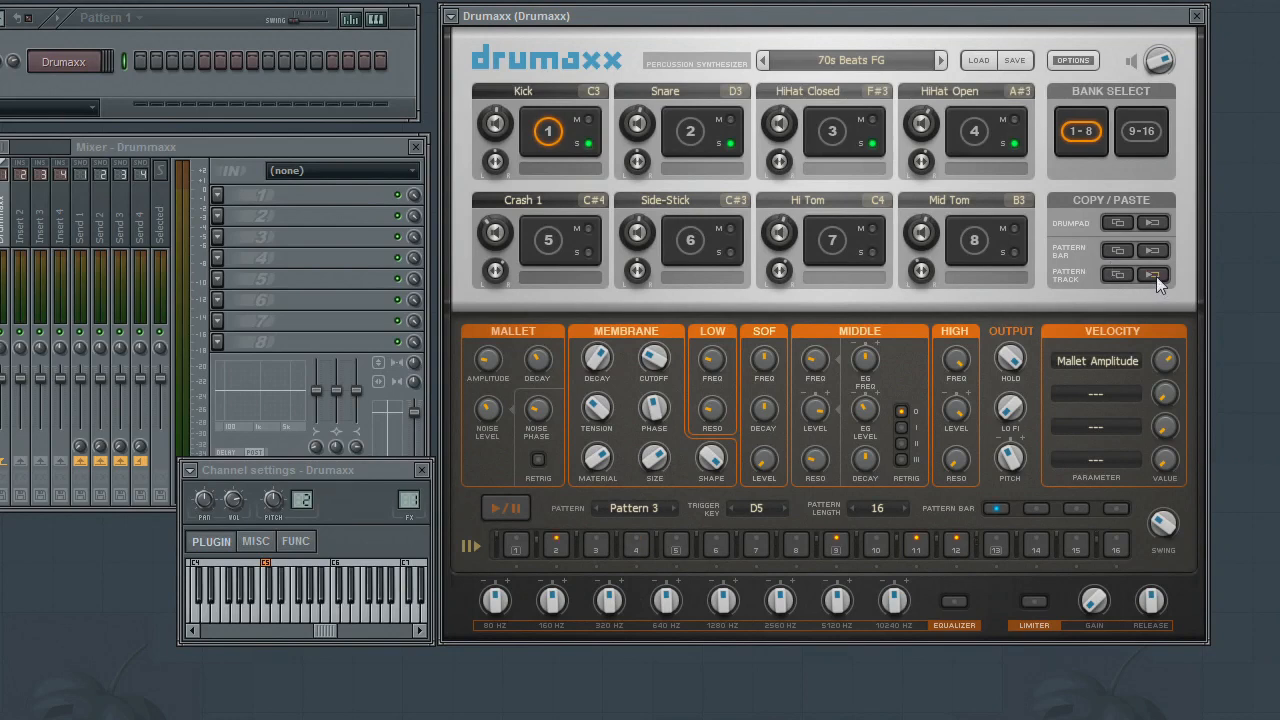
click(506, 507)
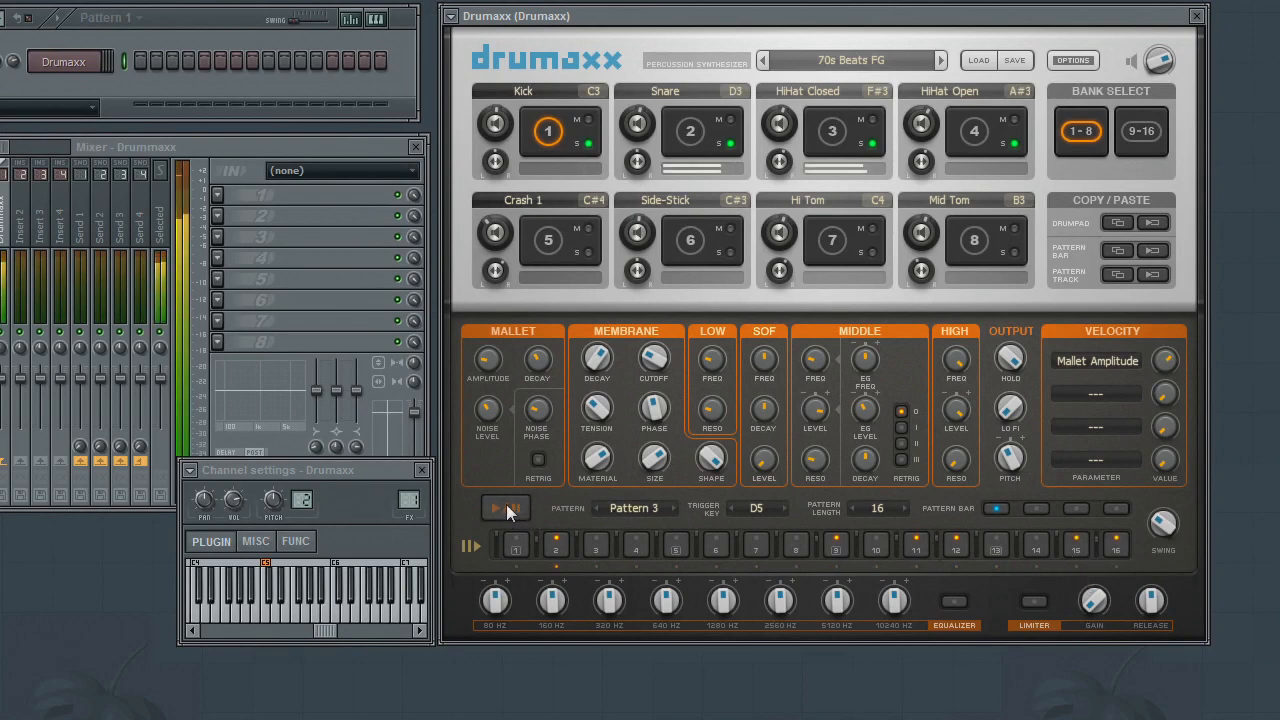
click(985, 140)
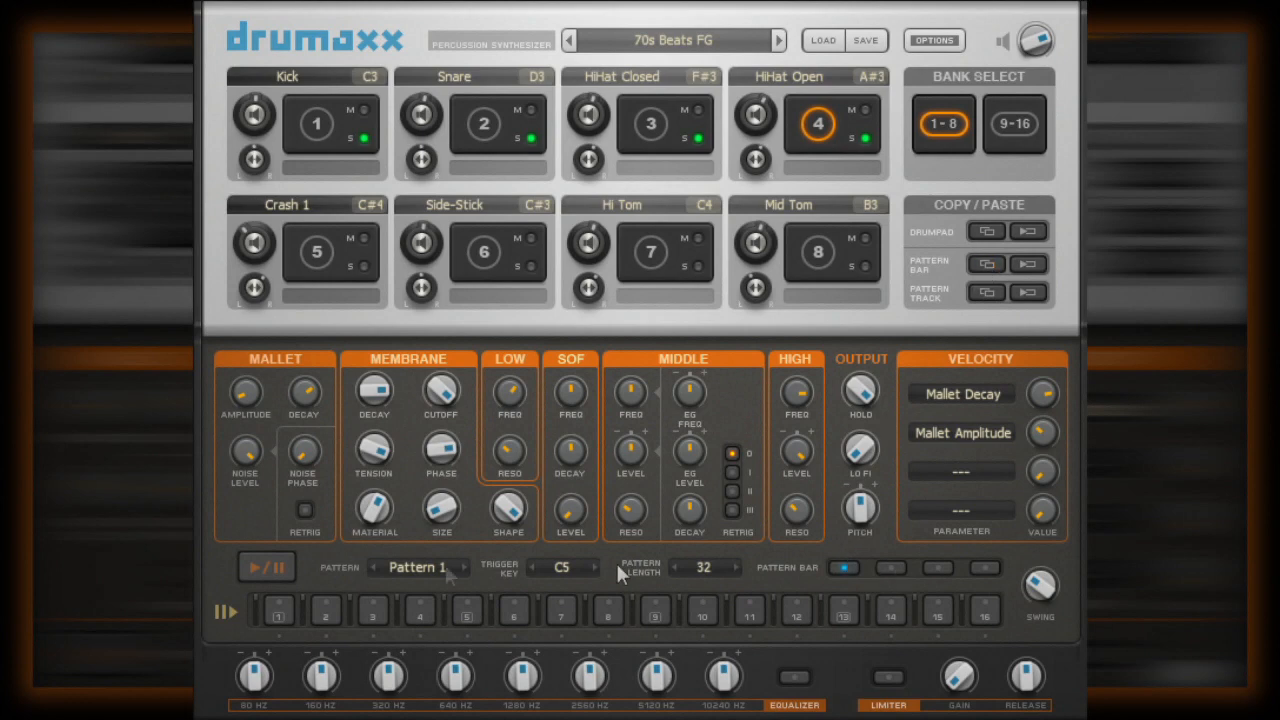
- Switch the sequencer to Pattern 2, show its second pattern bar and start playback
click(441, 565)
click(429, 468)
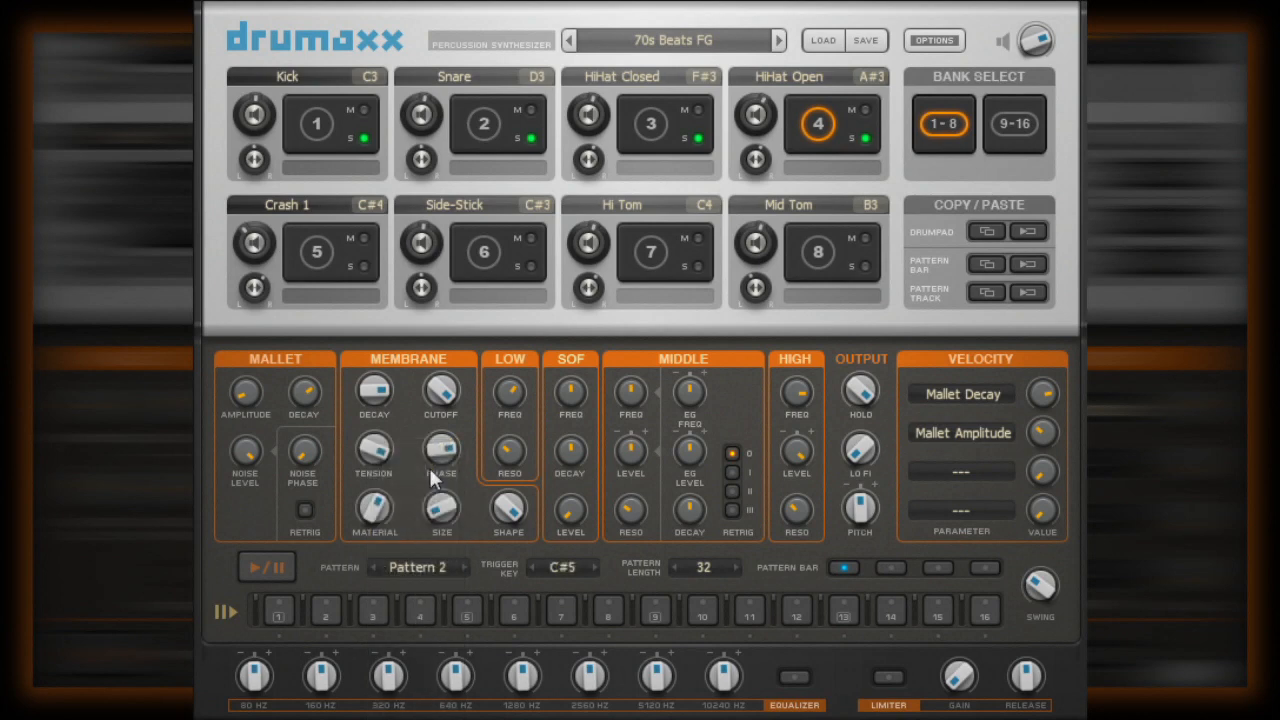
click(889, 568)
click(274, 578)
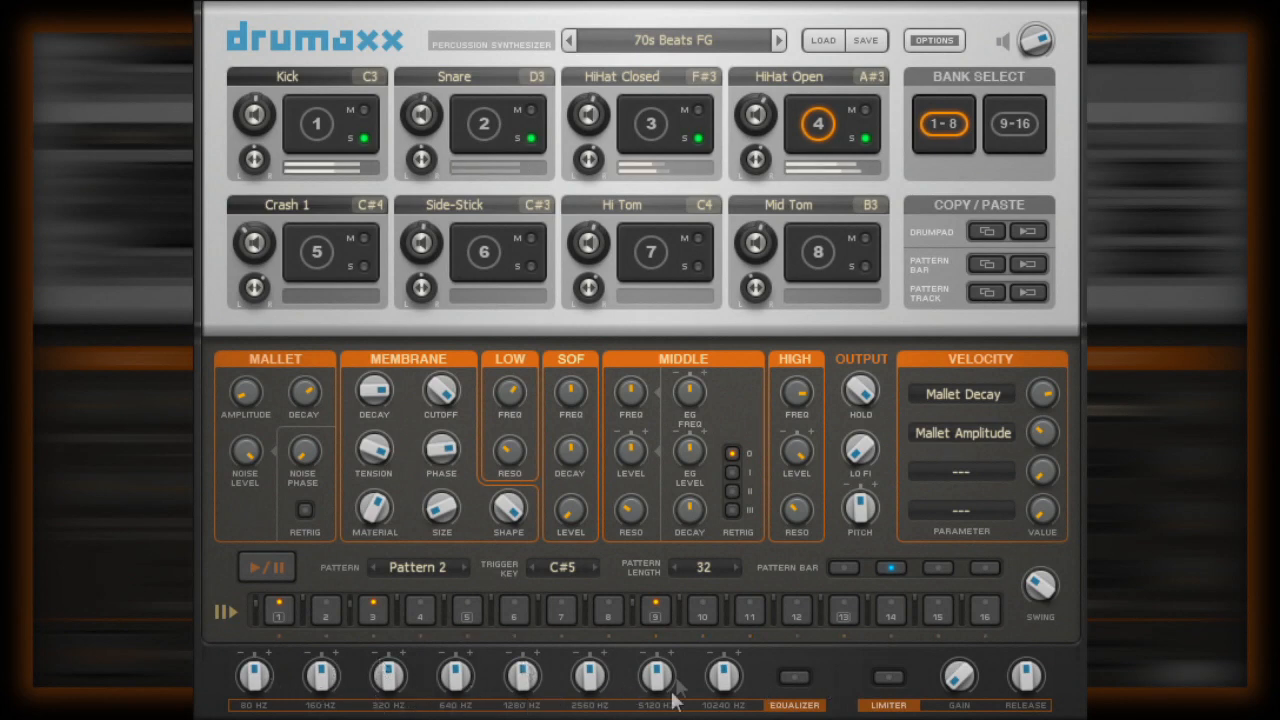
- Enable the equalizer and set 1280 Hz to -55%, 2560 Hz to -25%, 320 Hz to 36%, and raise the 5120 Hz and 10240 Hz bands
click(794, 677)
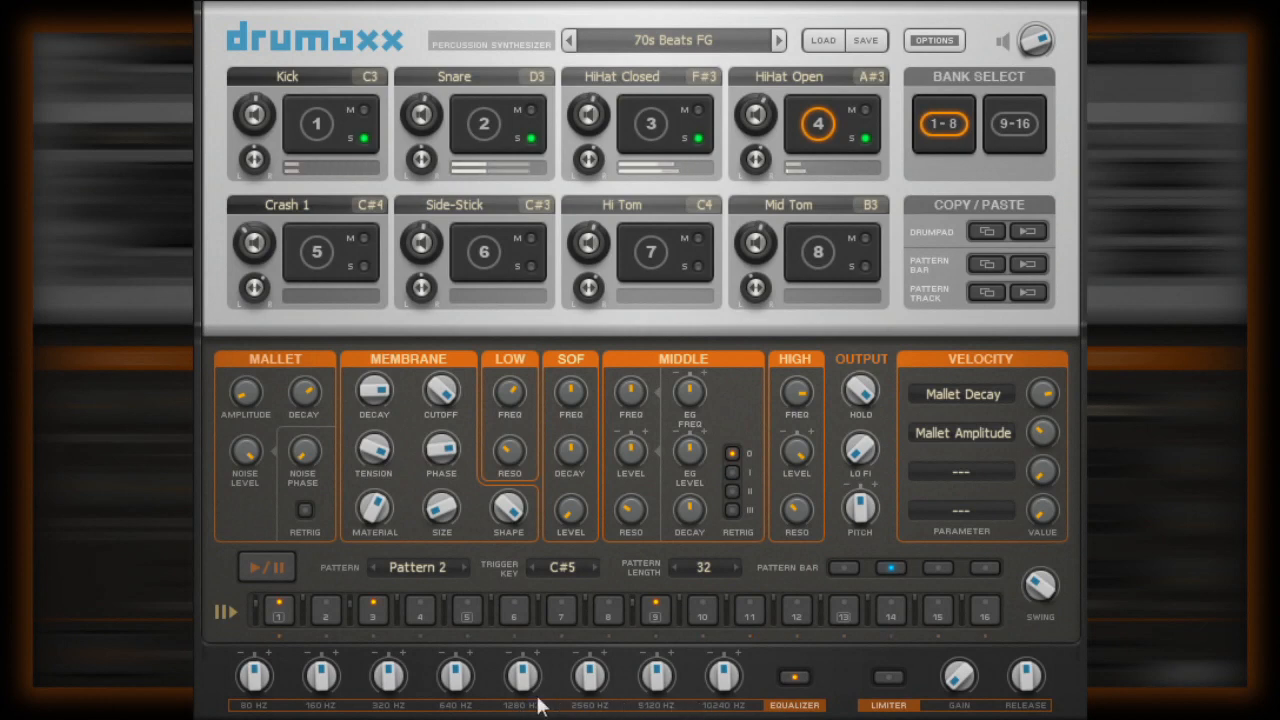
drag(518, 684, 504, 716)
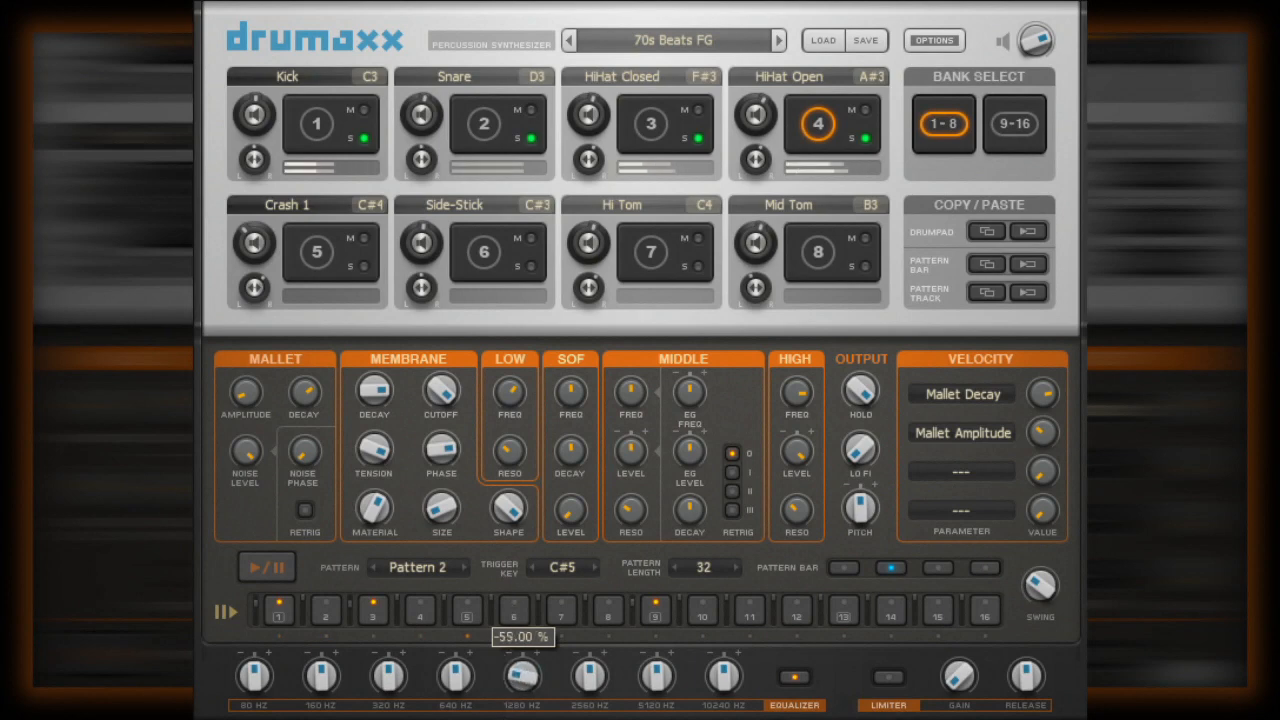
drag(590, 678, 585, 652)
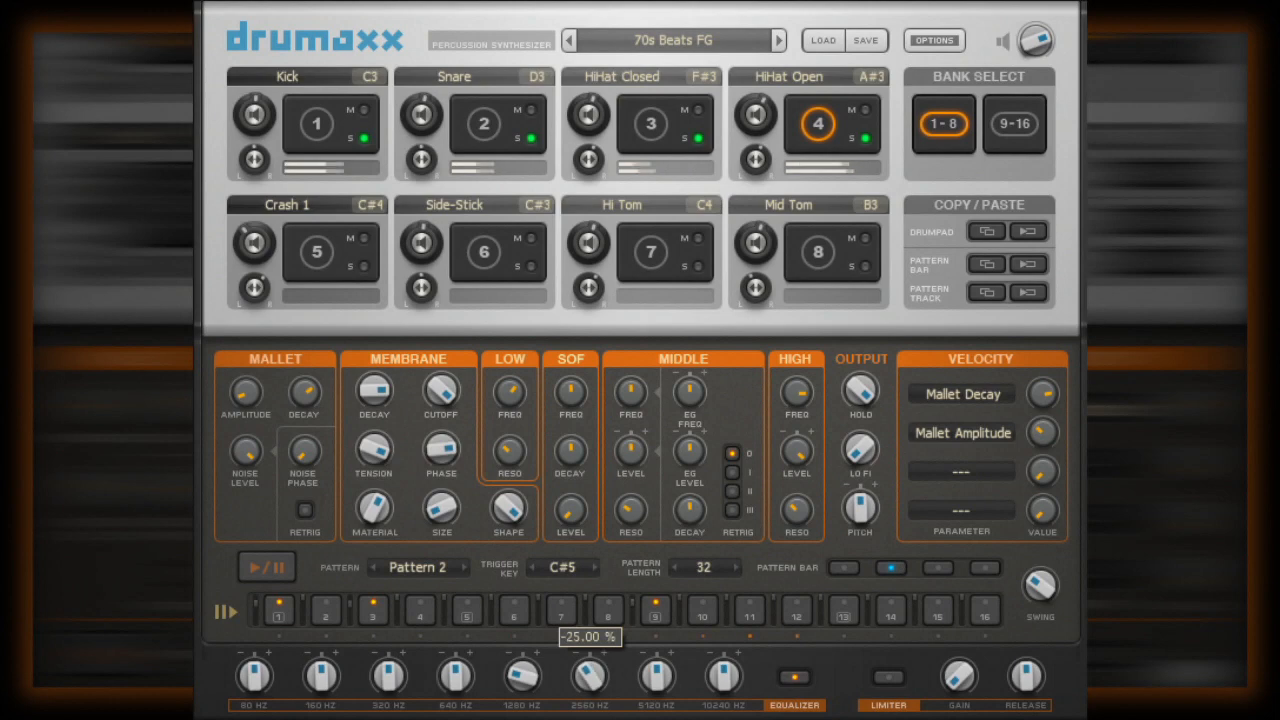
drag(388, 678, 385, 634)
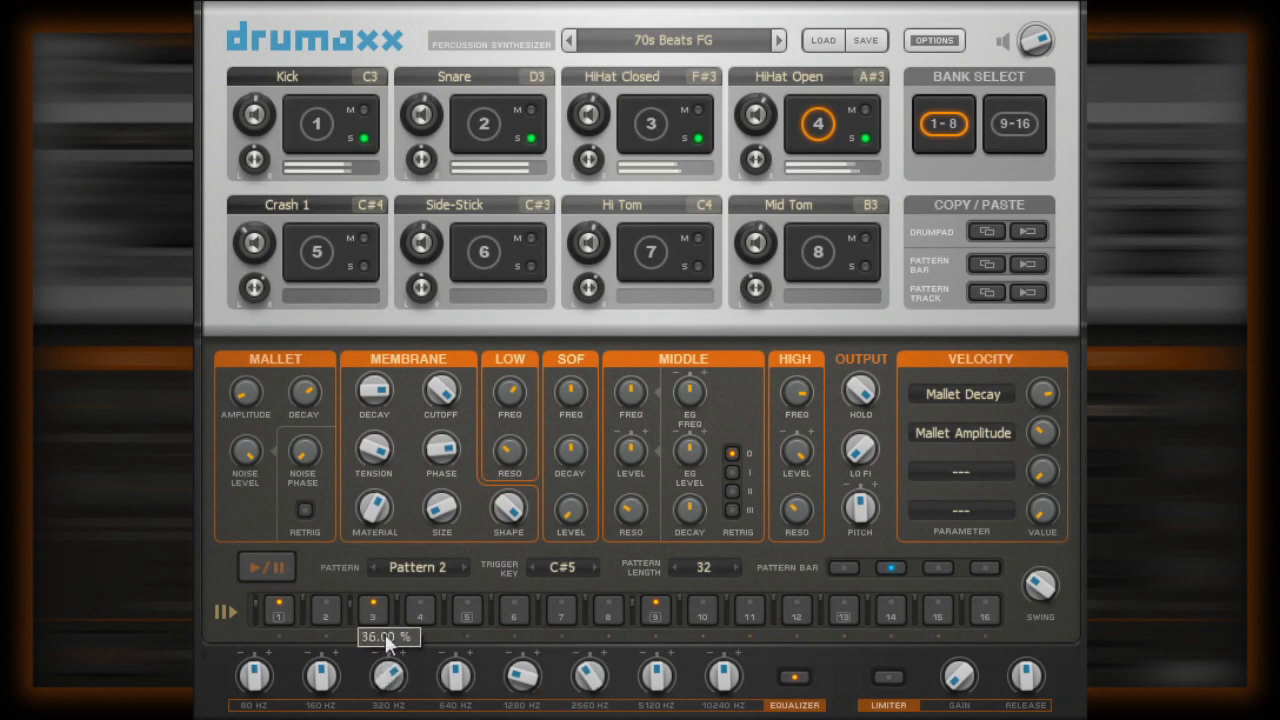
drag(716, 680, 713, 606)
drag(659, 686, 659, 651)
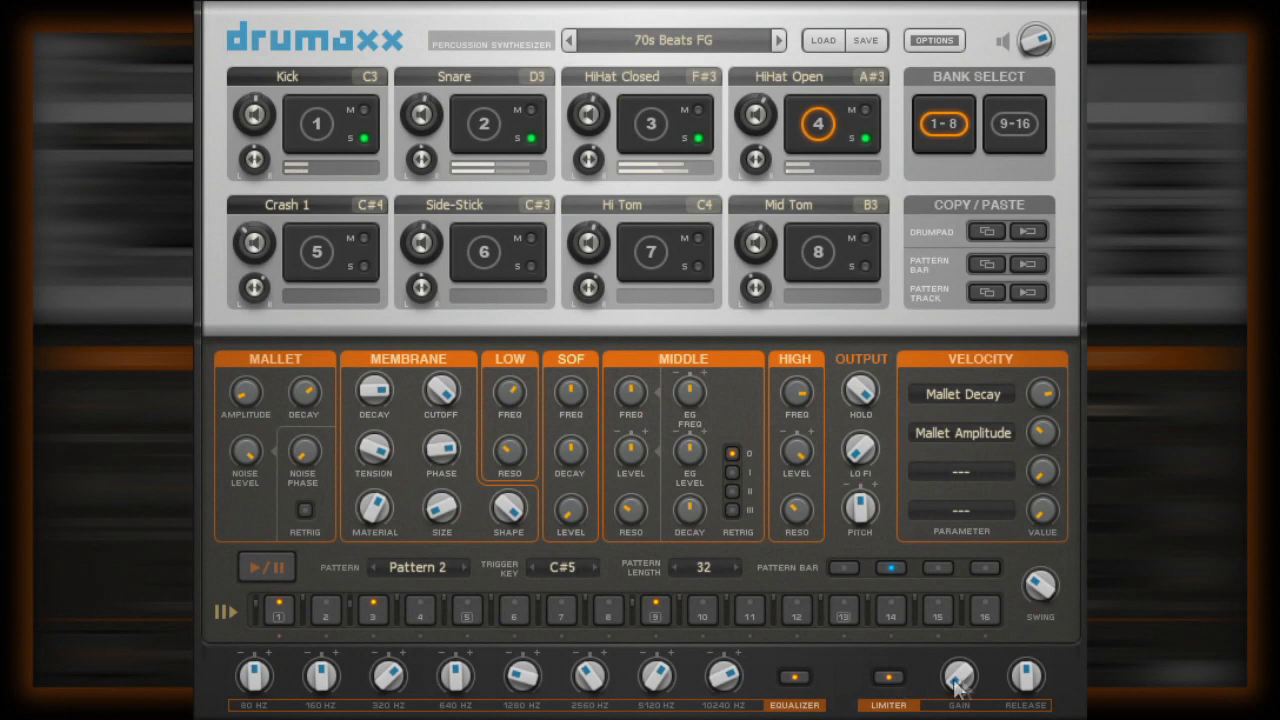
- Raise the limiter's gain to 81.5%, increase its release, and bring the gain back down to just below the midpoint
mouse_move(959, 679)
drag(959, 679, 939, 490)
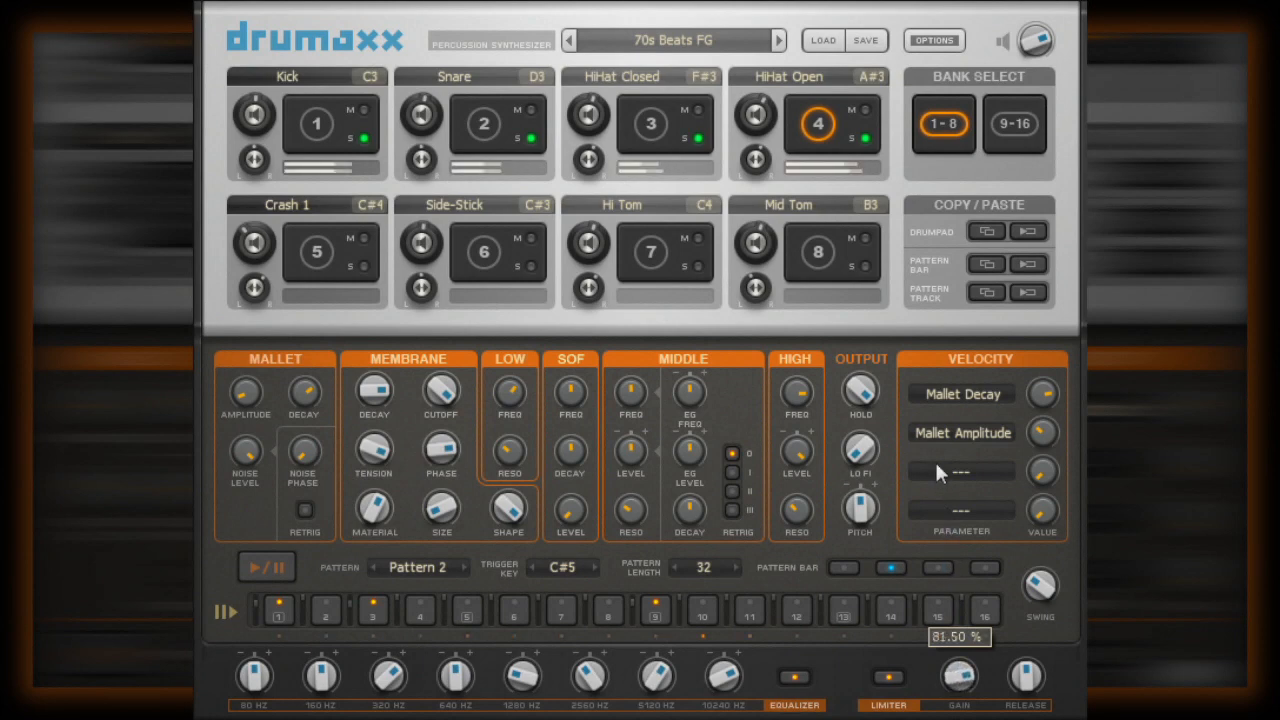
drag(1027, 680, 1034, 606)
mouse_move(960, 680)
mouse_down()
mouse_move(960, 703)
mouse_move(960, 680)
mouse_up()
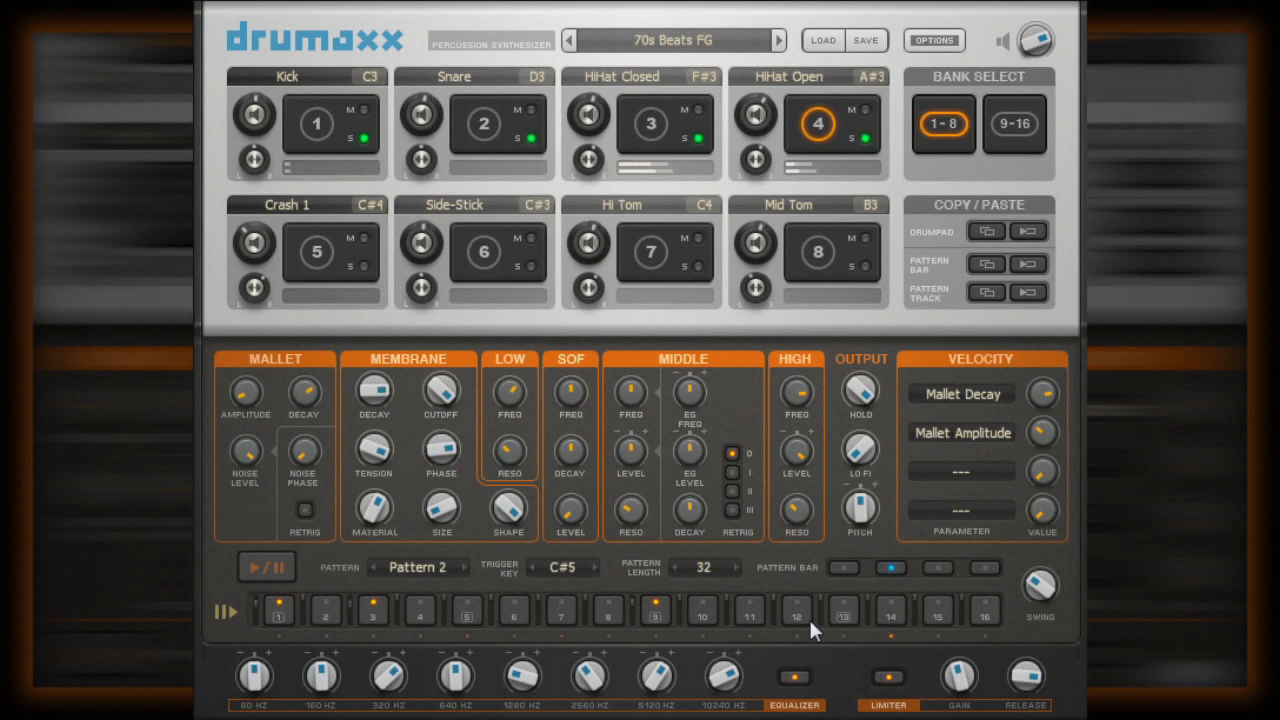